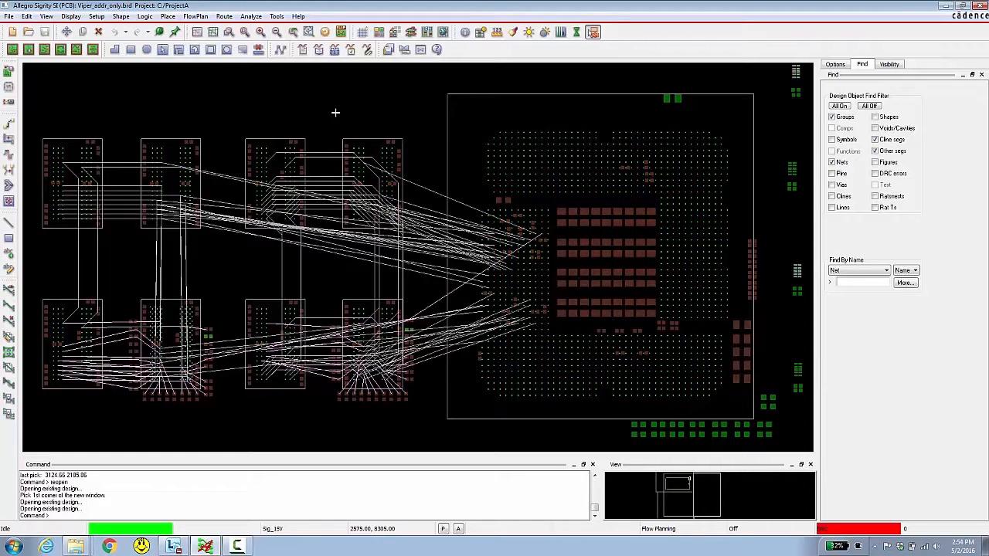
Open the net Routing worksheet in Constraint Manager and expand the DDR3_BANK0 and DDR3_BANK1 net groups.
mouse_move(425, 276)
click(427, 32)
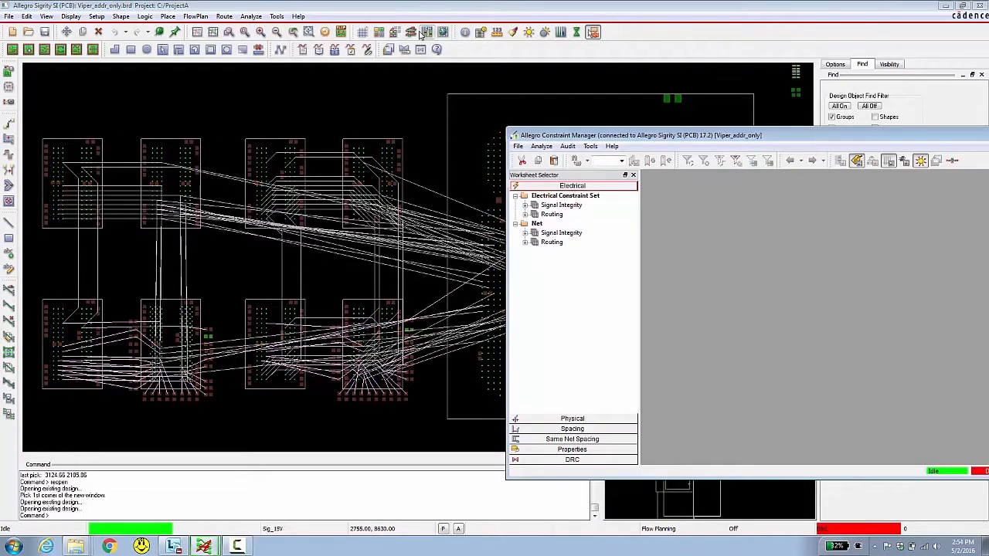
click(552, 243)
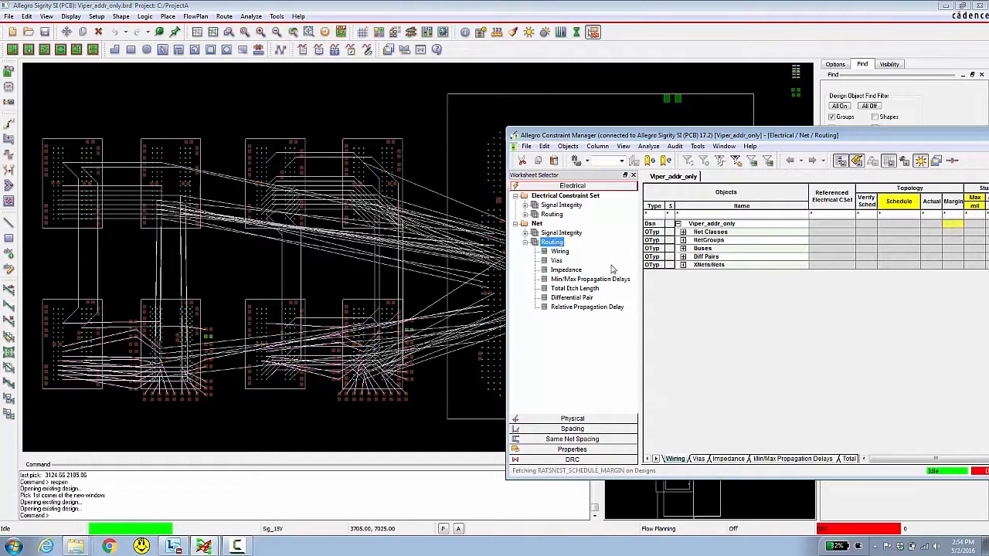
click(683, 241)
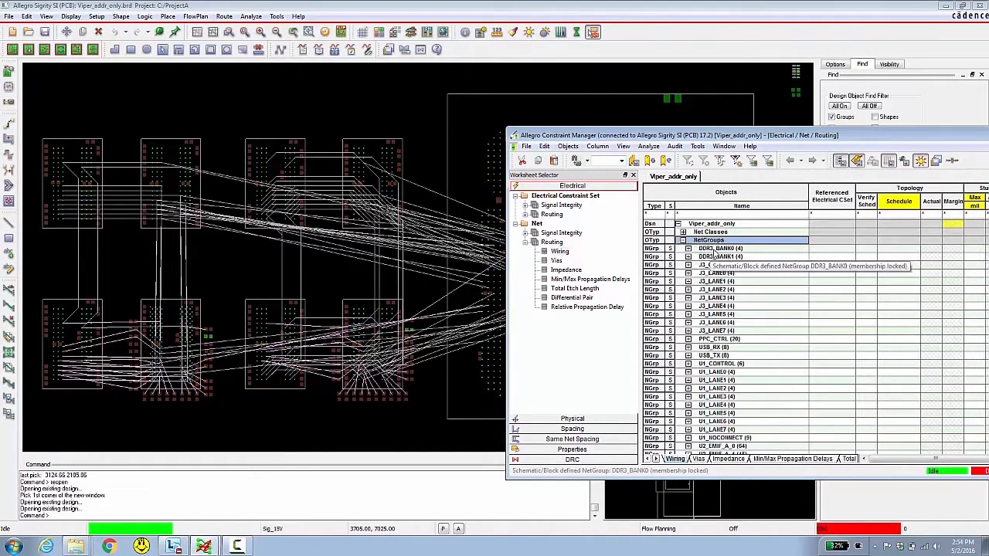
click(688, 249)
click(688, 289)
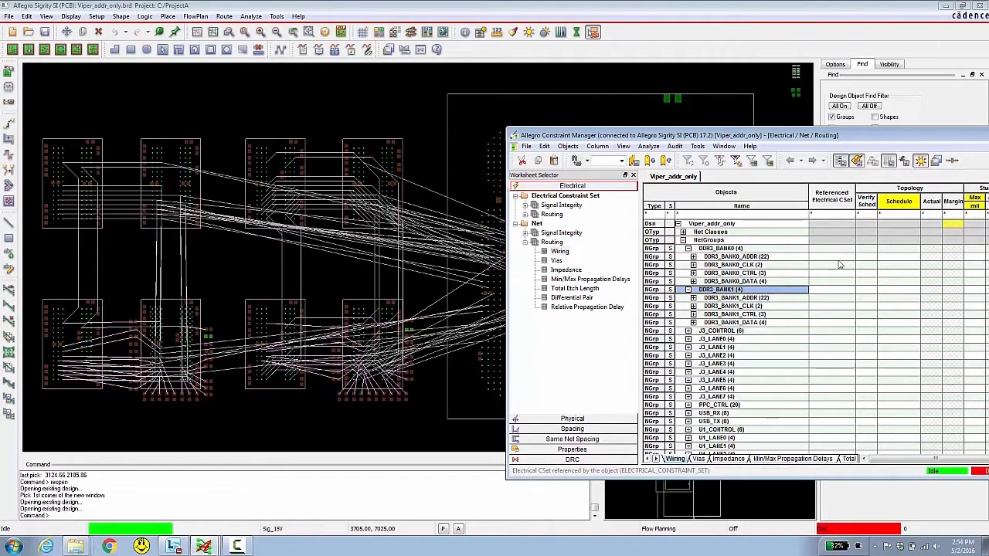
Assign the DDR3_FLY_BY_BK0 electrical constraint set to the DDR3_BANK0_ADDR net group.
click(840, 258)
click(851, 257)
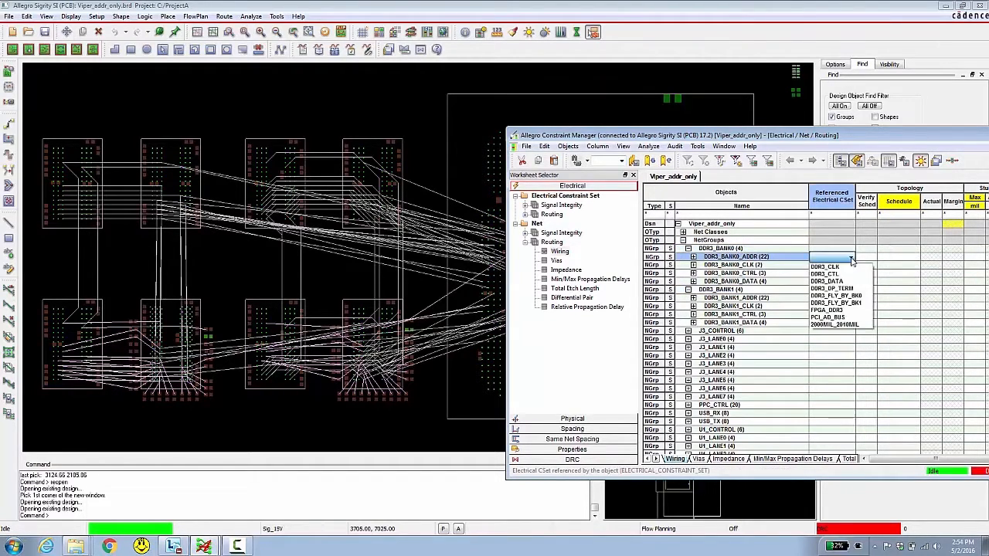
click(857, 296)
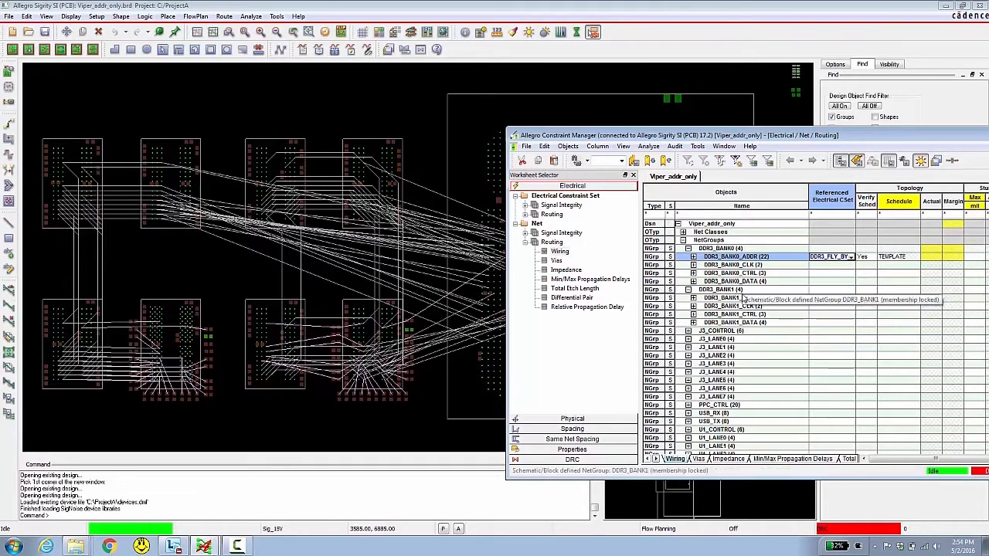
Assign the DDR3_FLY_BY_BK1 electrical constraint set to the DDR3_BANK1_ADDR net group and move Constraint Manager aside.
click(844, 301)
click(847, 300)
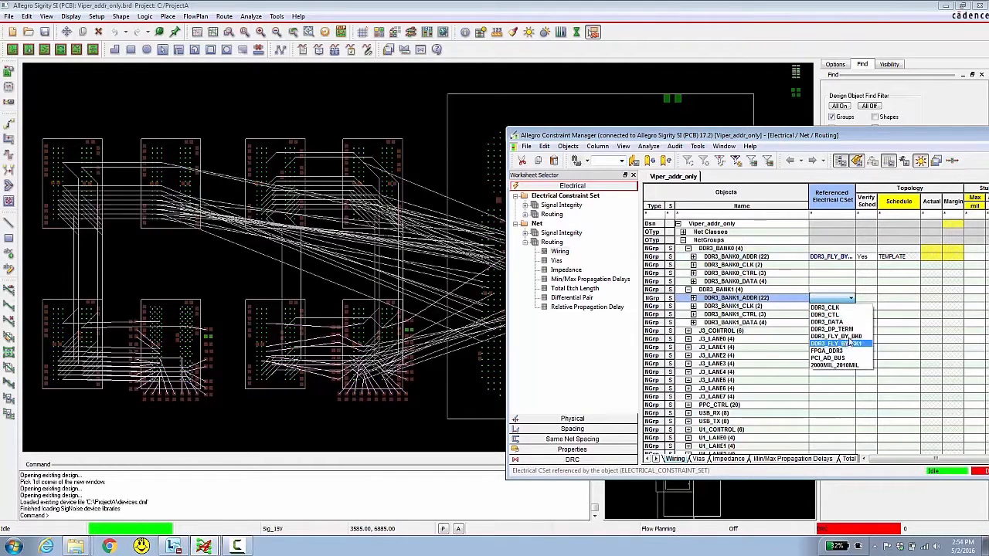
click(850, 340)
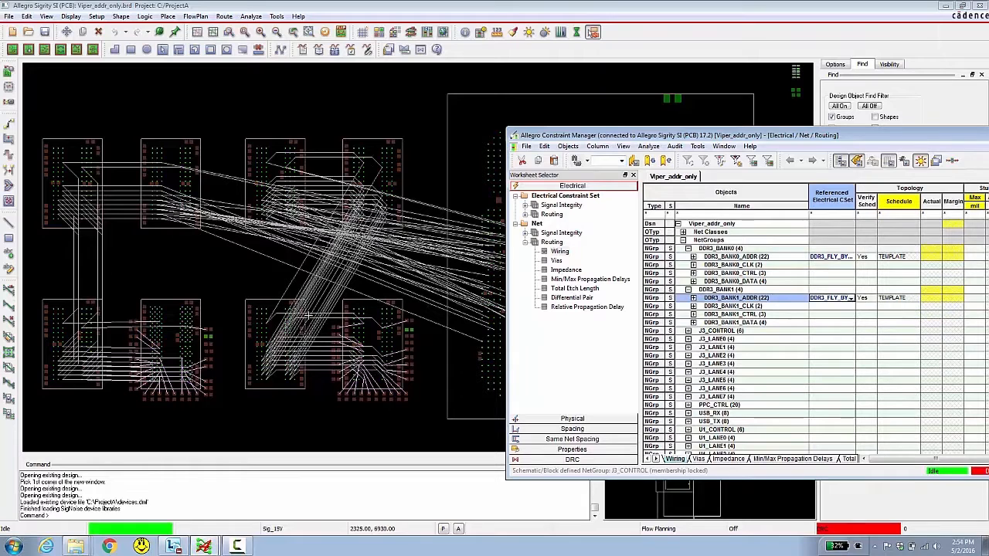
click(851, 298)
click(850, 343)
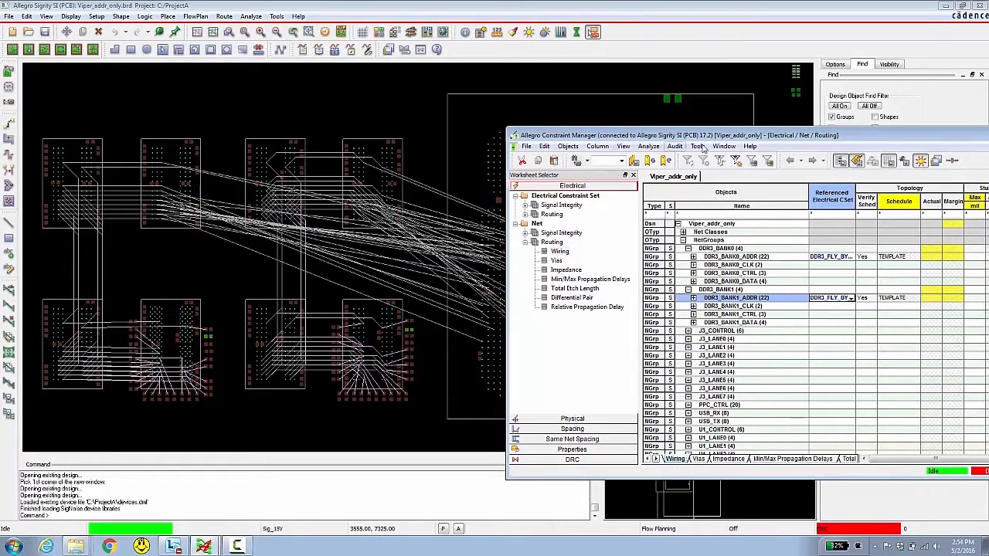
drag(748, 137, 331, 130)
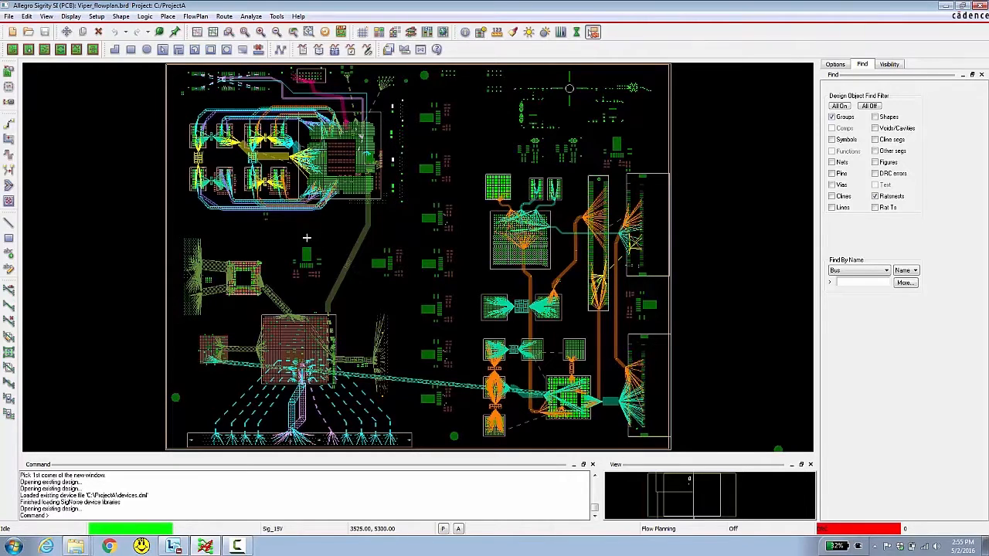
Zoom in on the DDR3 memory area of the Viper_flowplan board and examine its address bundles and planned flows.
click(229, 33)
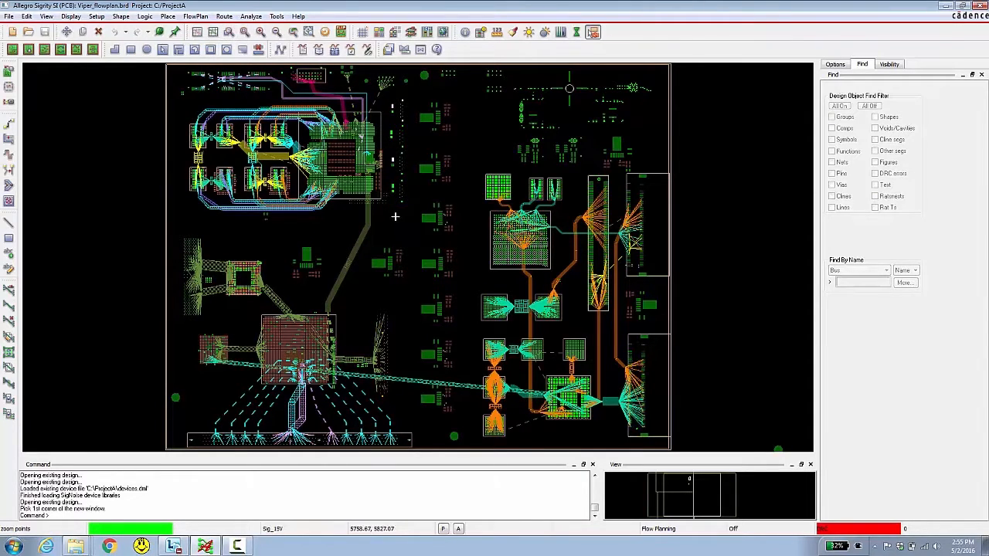
click(395, 217)
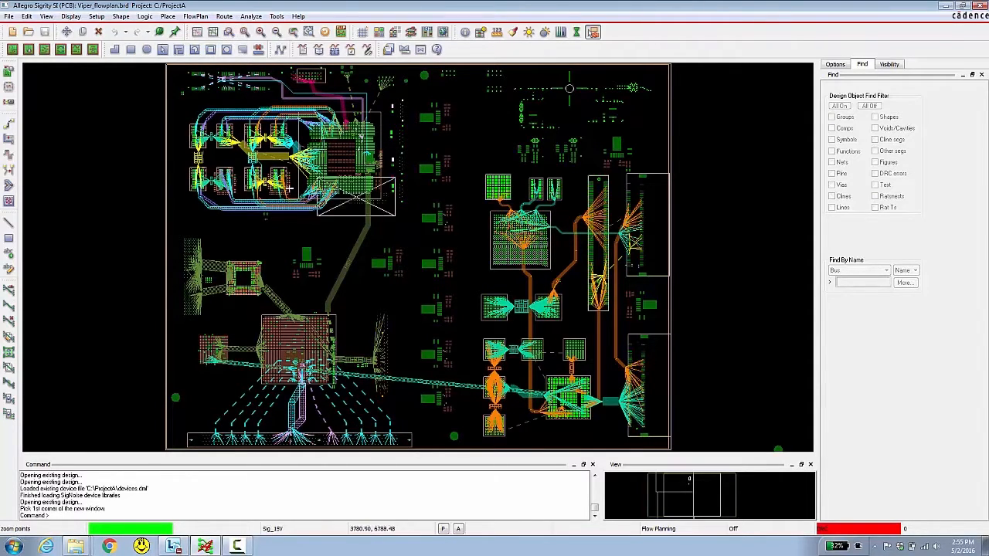
click(159, 137)
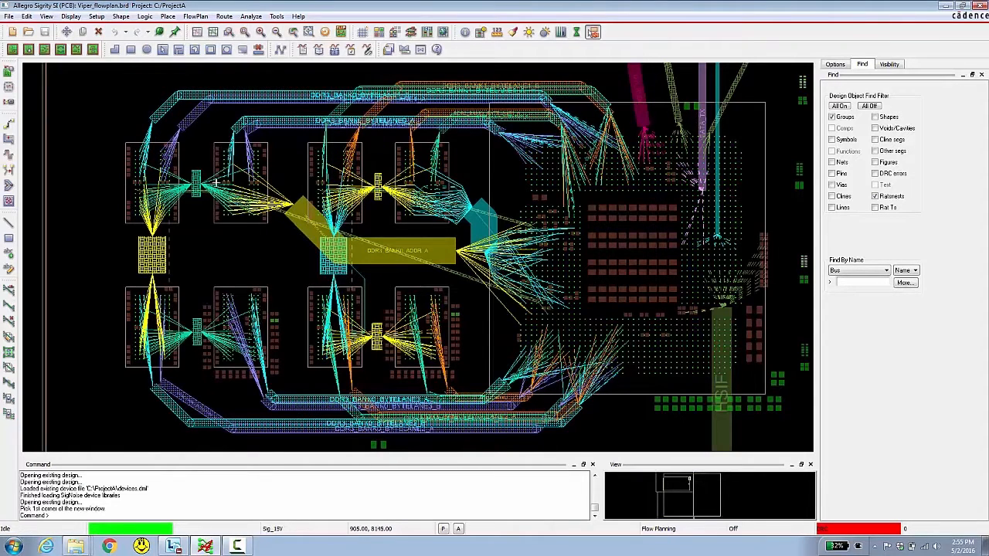
mouse_move(381, 257)
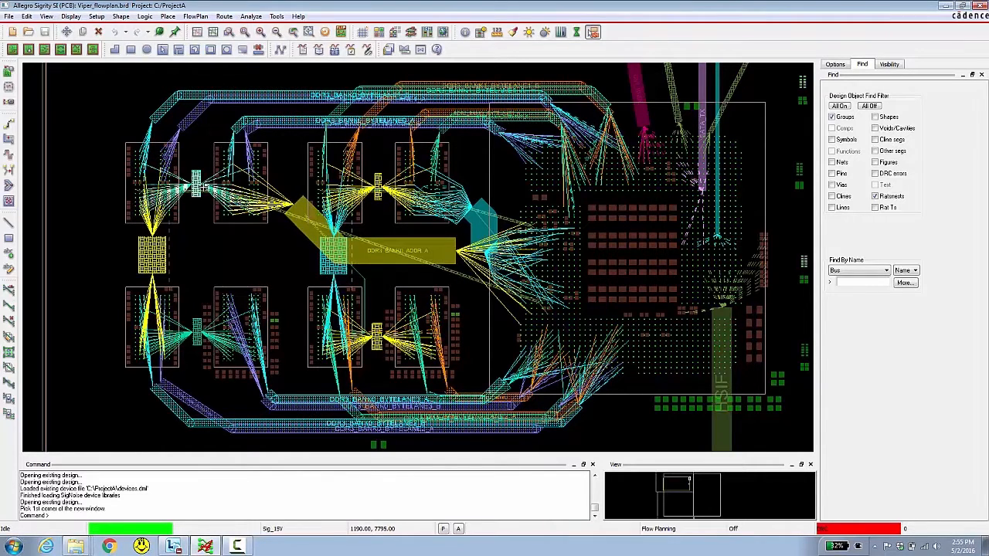
mouse_move(207, 186)
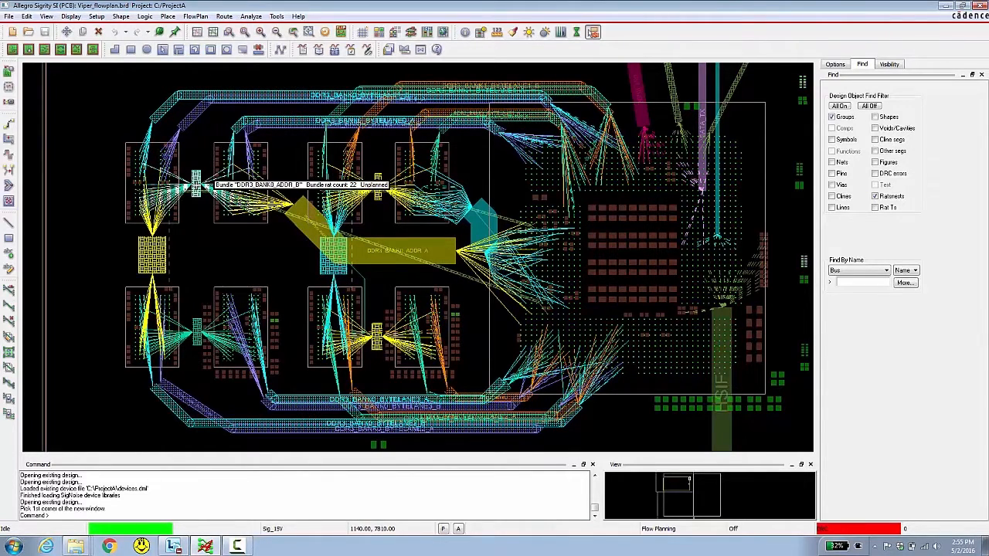
mouse_move(152, 252)
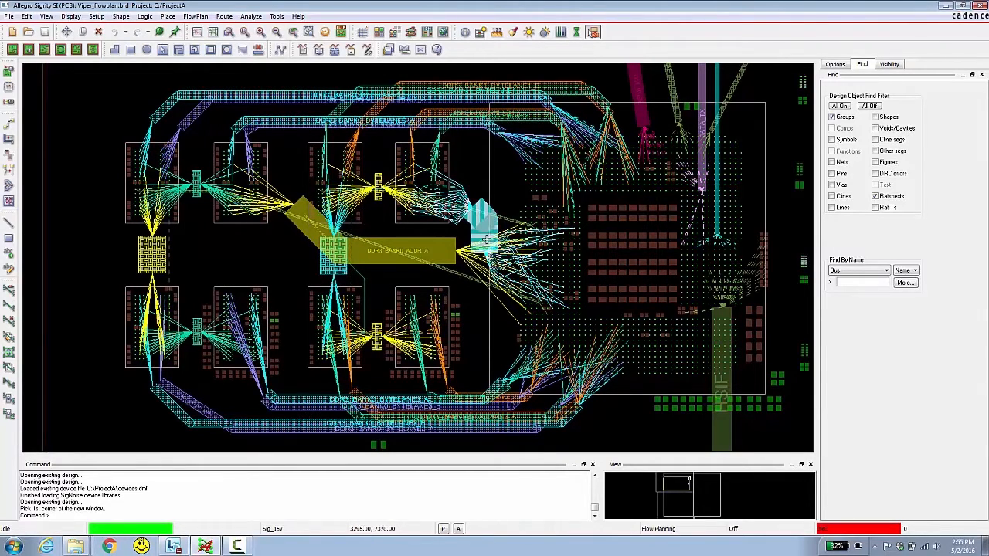
mouse_move(487, 229)
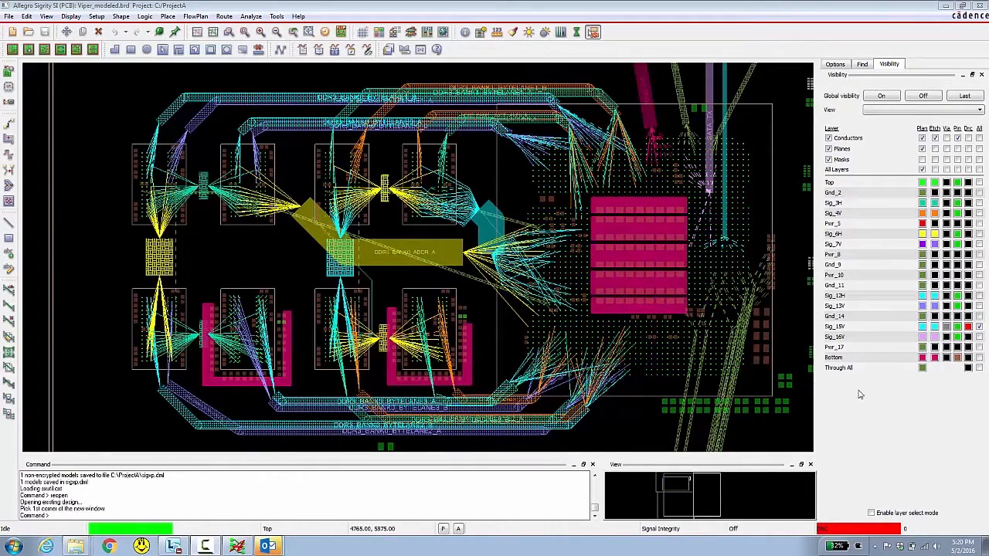
Review the interconnect model settings in the analysis preferences and accept them.
click(251, 16)
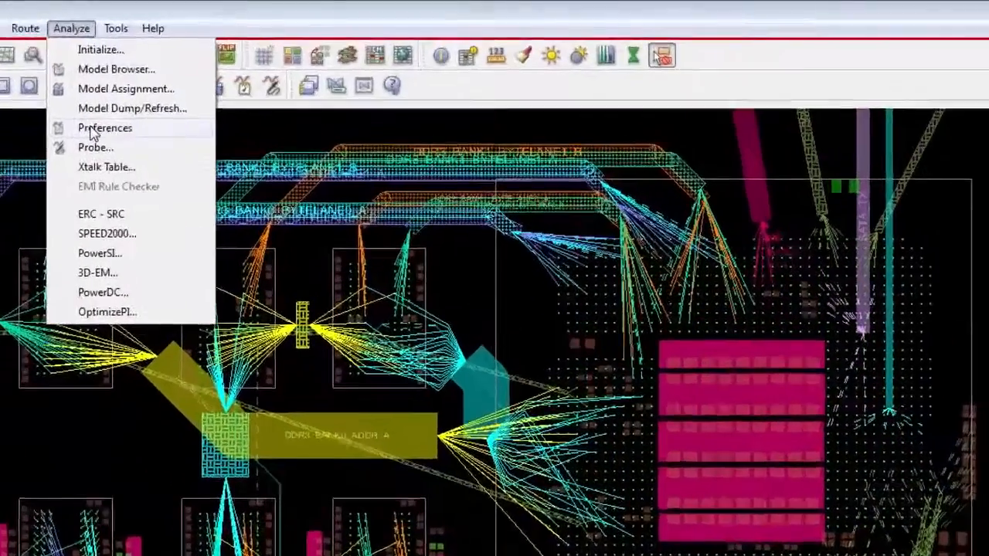
click(99, 129)
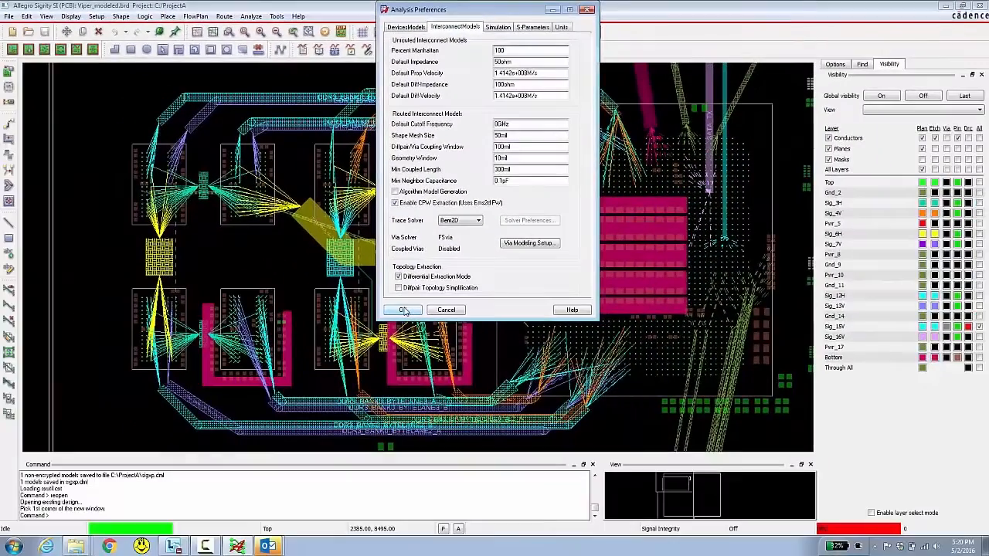
click(403, 306)
Probe the DDR1_DQ nets and create a Waveform Quality report in Typical mode using All Xnet Drivers.
click(251, 16)
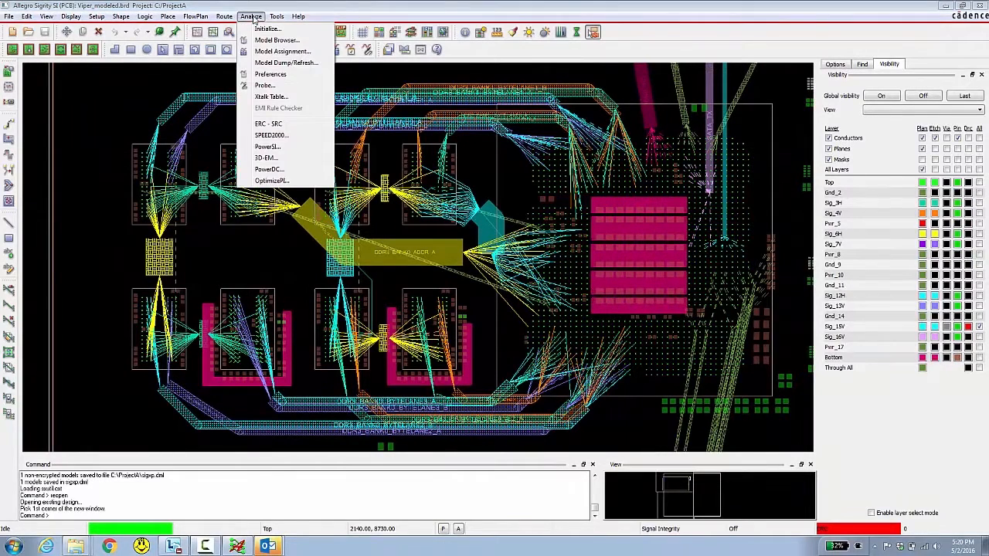
click(265, 85)
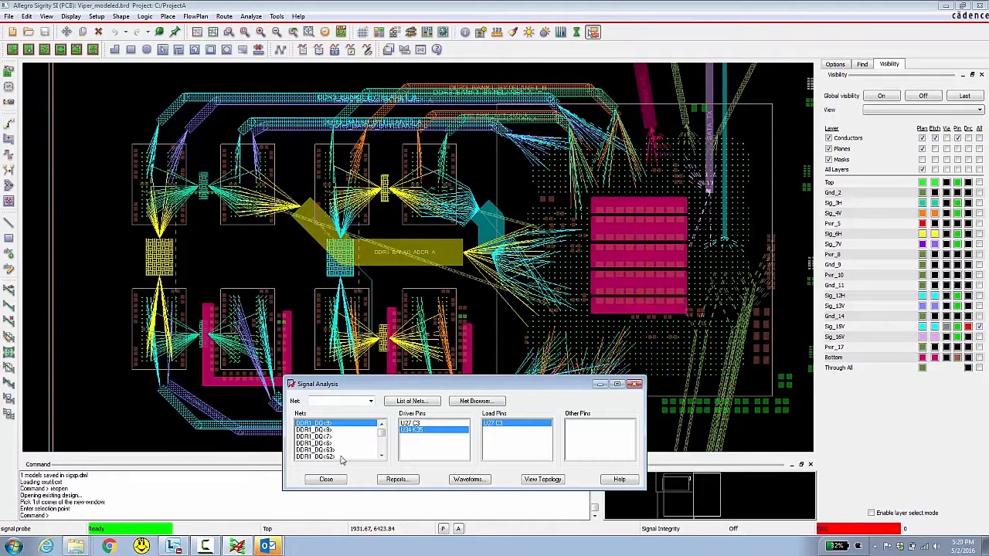
click(396, 480)
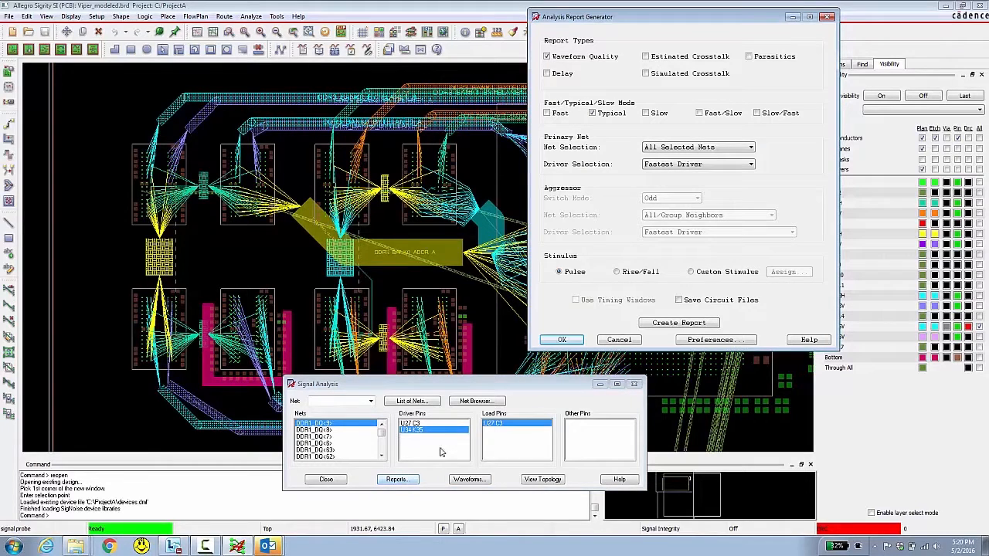
click(674, 165)
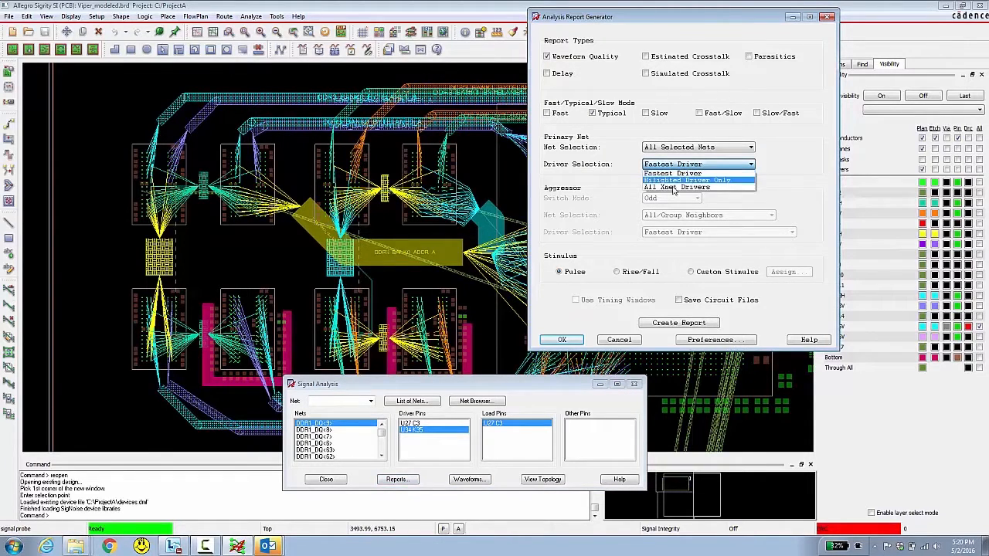
click(673, 188)
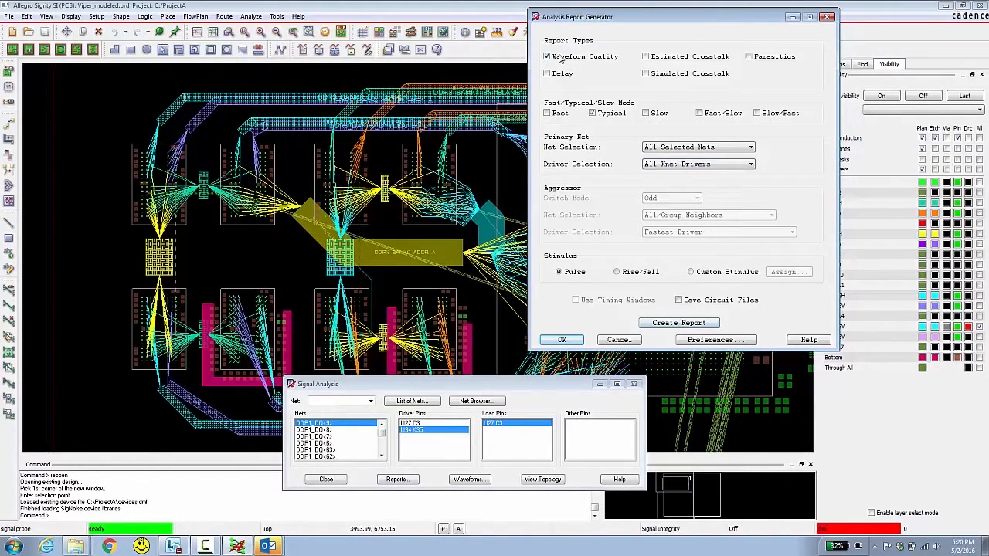
click(661, 324)
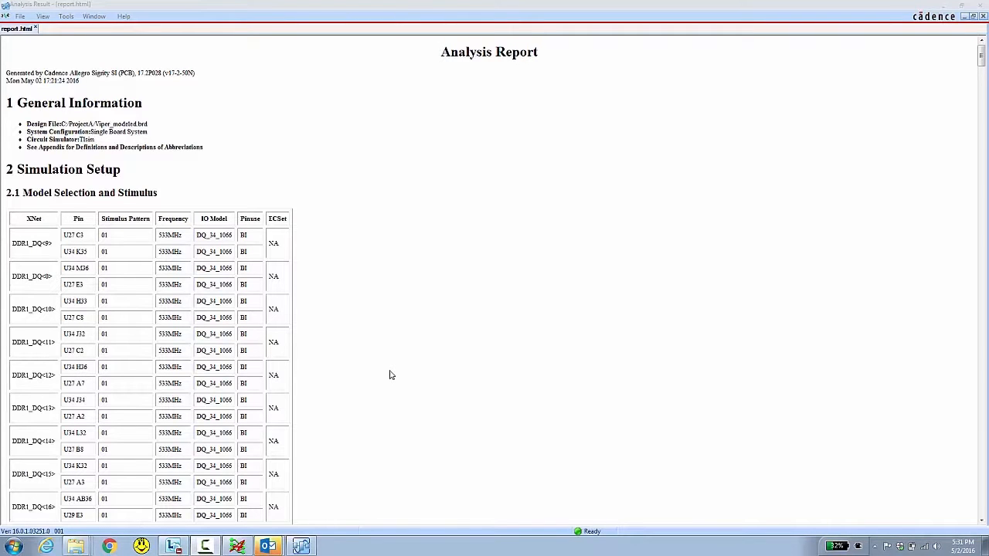
Display the 2D Curves (Time Variation) of the analysis result and inspect a waveform's node info.
click(88, 16)
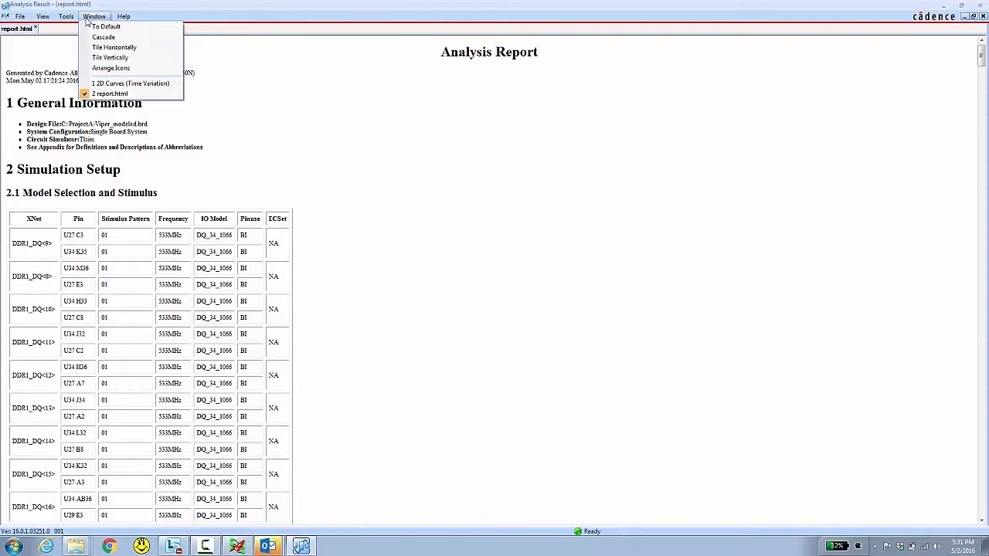
click(98, 80)
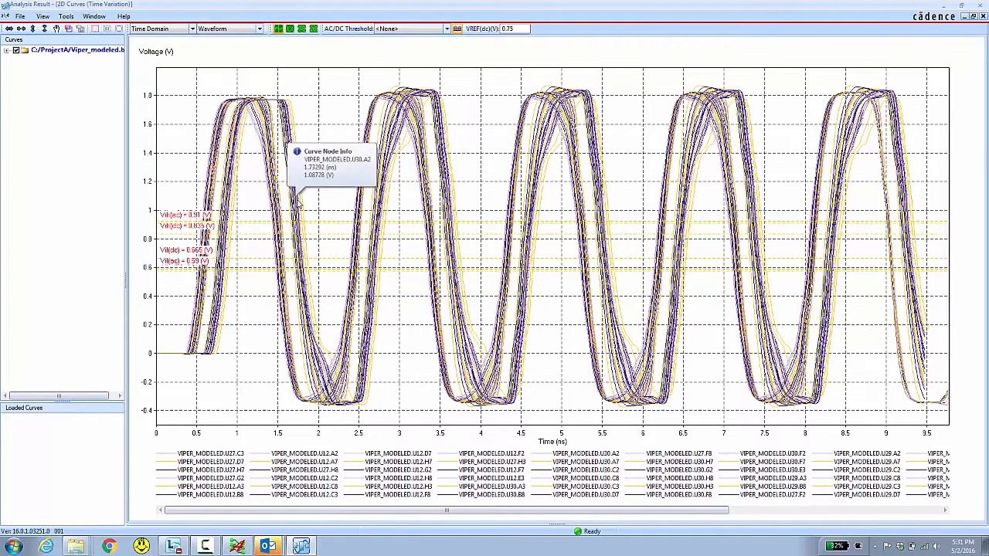
mouse_move(277, 204)
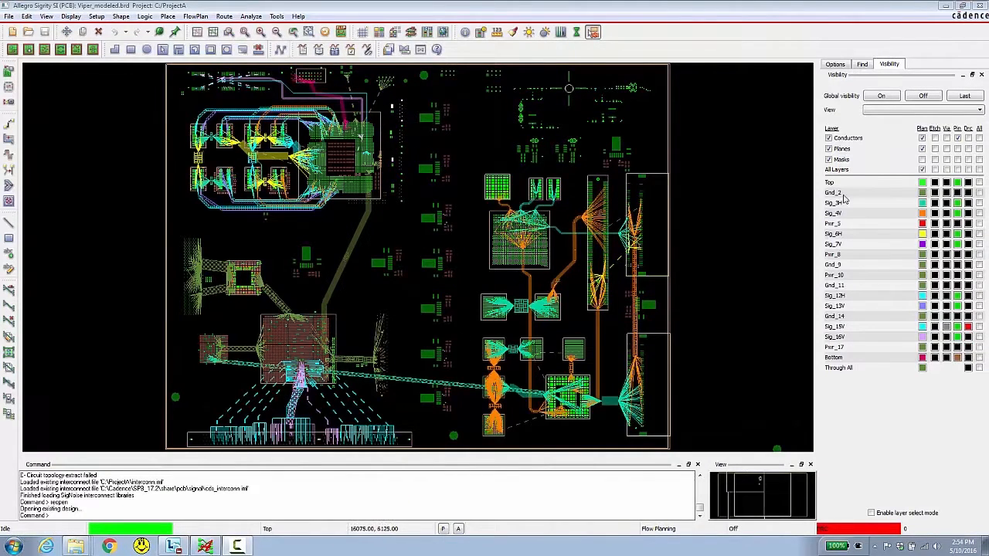
Turn on etch visibility for the conductor layers and show the individual ratsnest lines of the long bundle across the lower board.
click(935, 139)
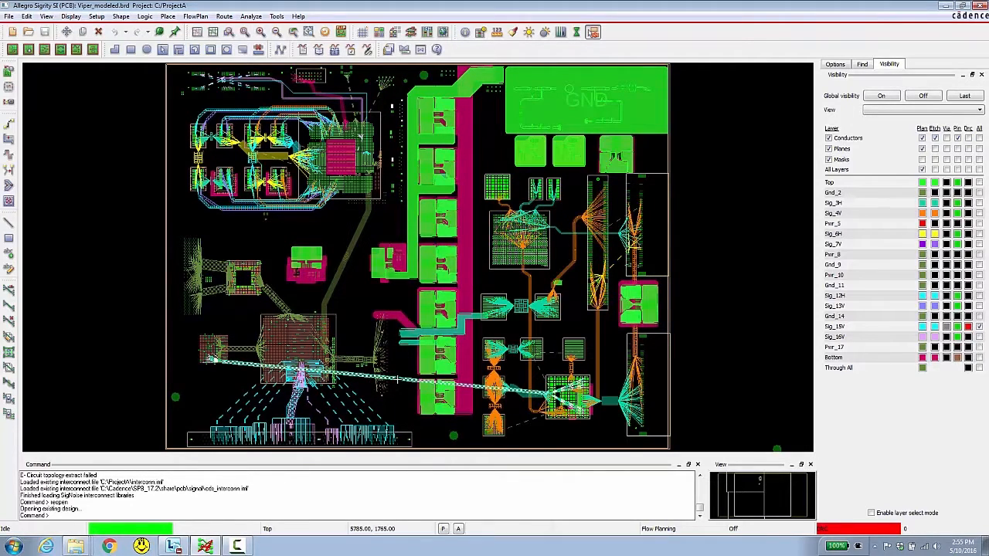
right_click(397, 378)
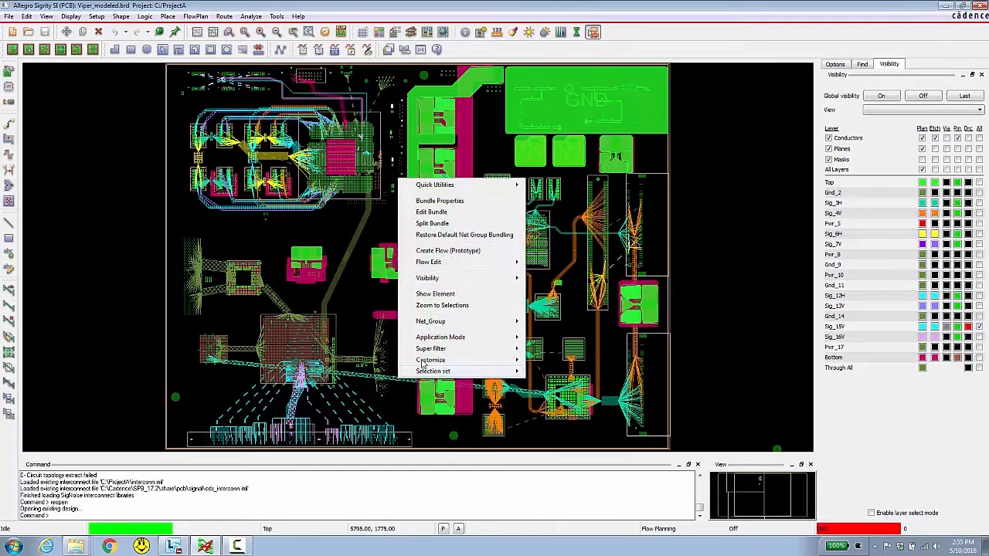
mouse_move(466, 281)
click(555, 303)
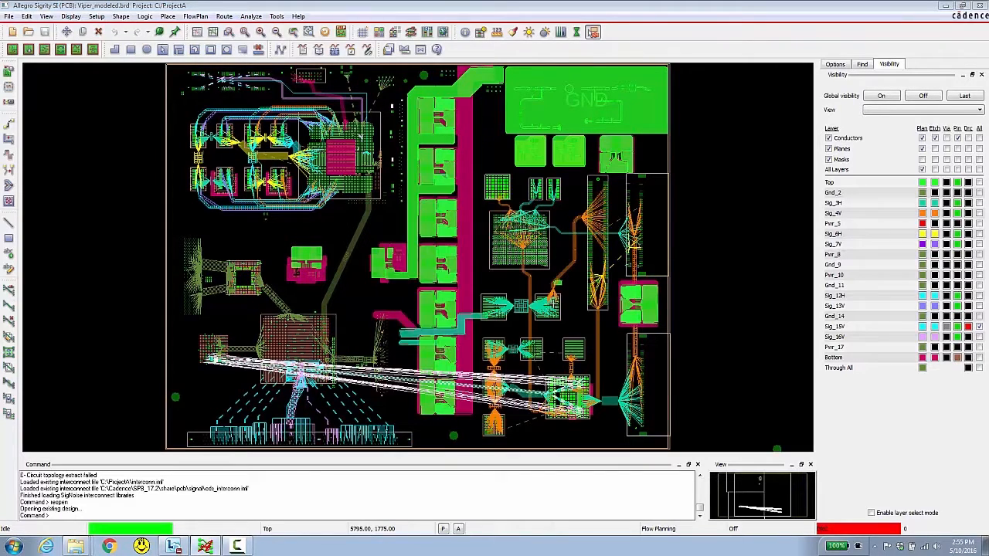
Switch to the Signal Integrity application mode and show the element details of one unrouted net in that bundle.
click(669, 530)
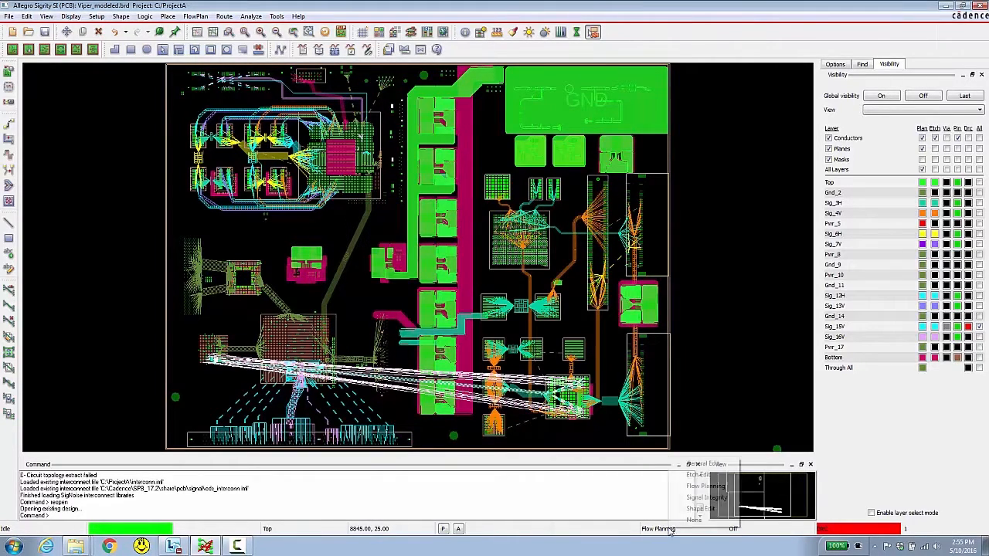
click(698, 505)
right_click(399, 372)
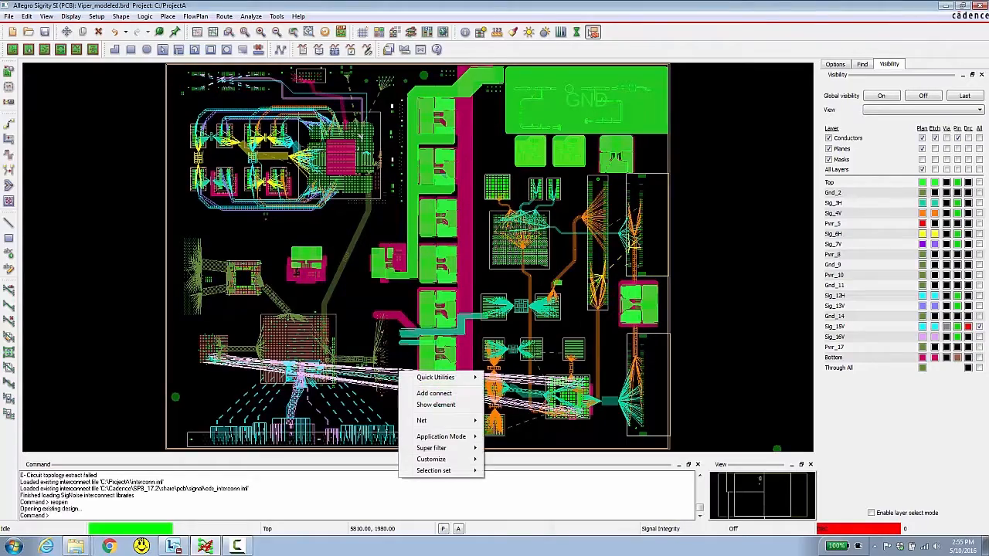
mouse_move(429, 422)
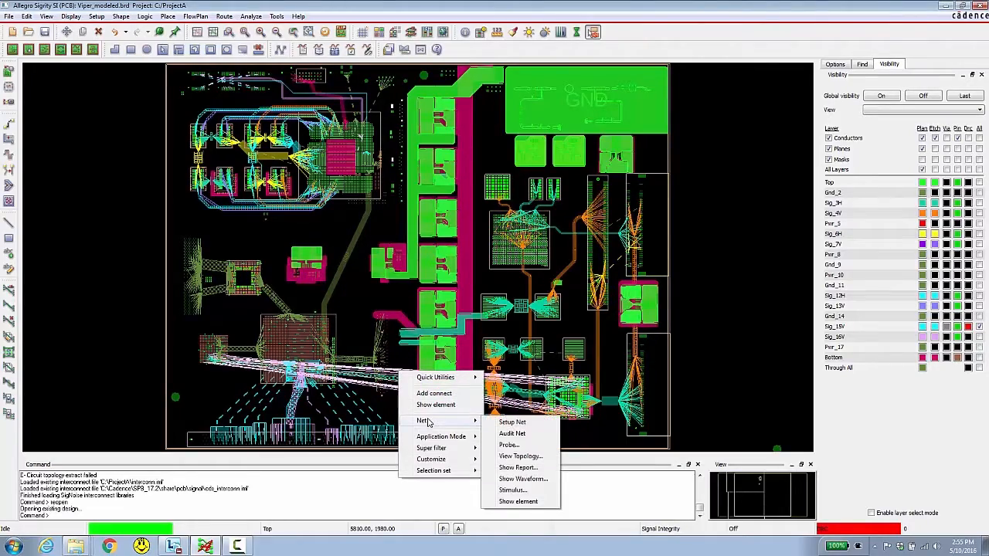
click(513, 502)
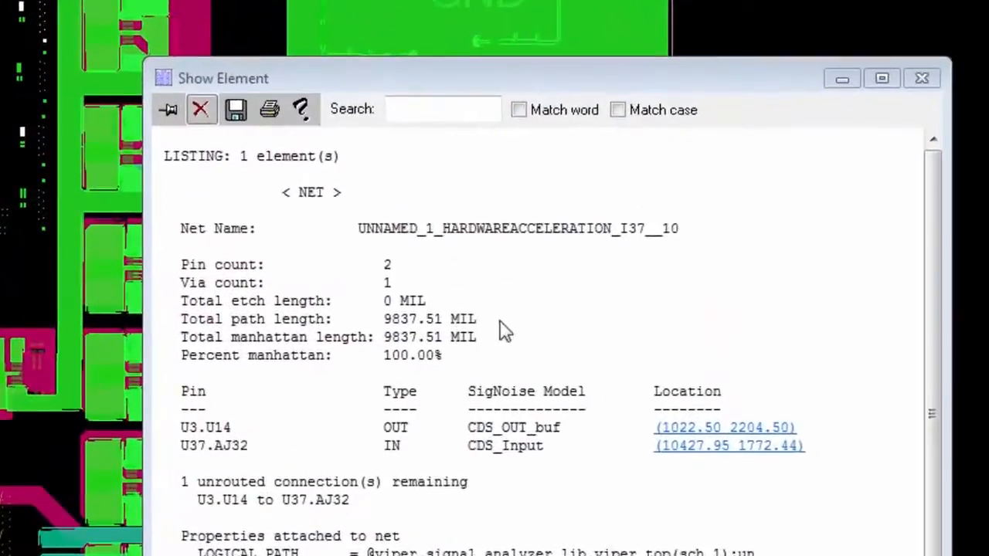
Highlight the total manhattan length in the net's element report, and close the report.
drag(586, 248, 553, 250)
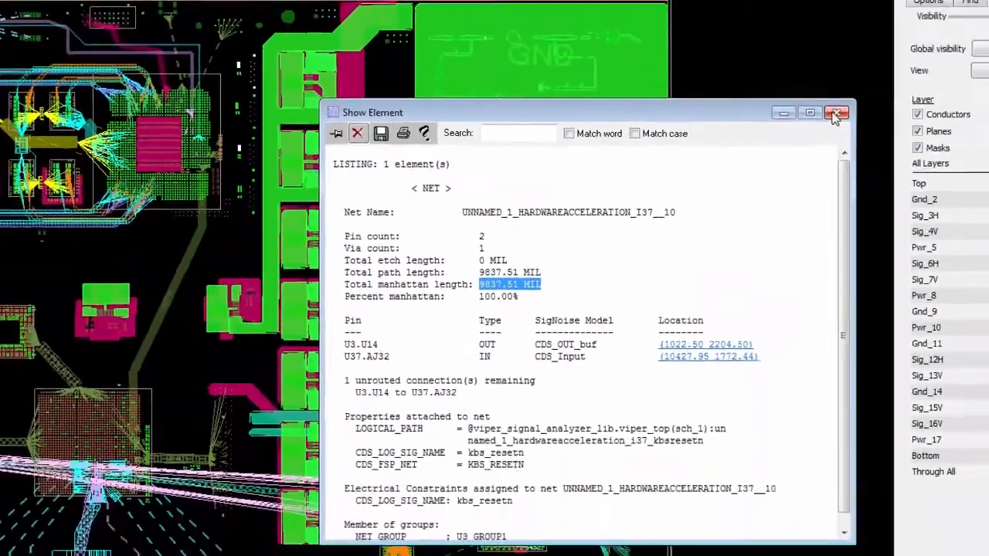
click(927, 76)
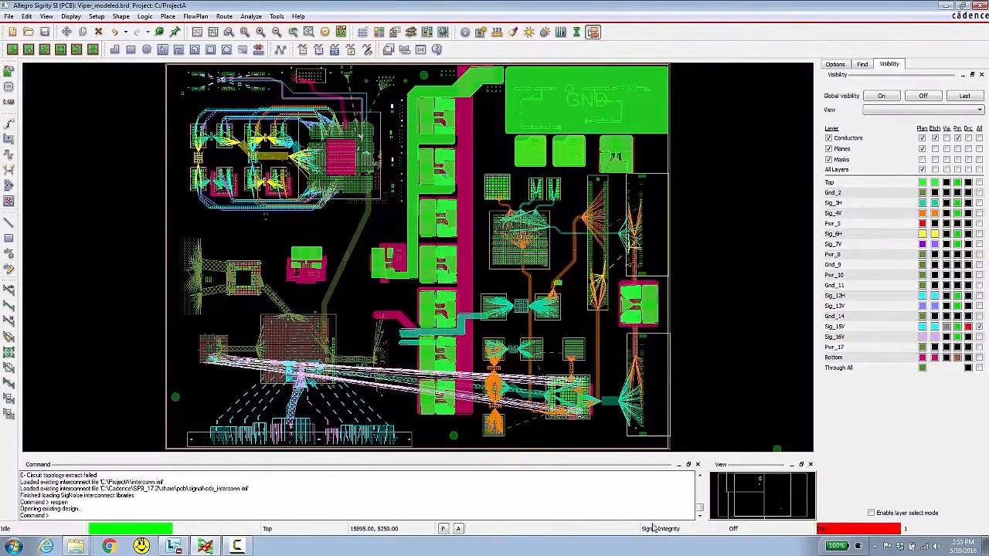
Switch to the Flow Planning application mode and collapse the long bundle's individual ratsnest lines back into a single bundle line.
click(653, 528)
click(680, 484)
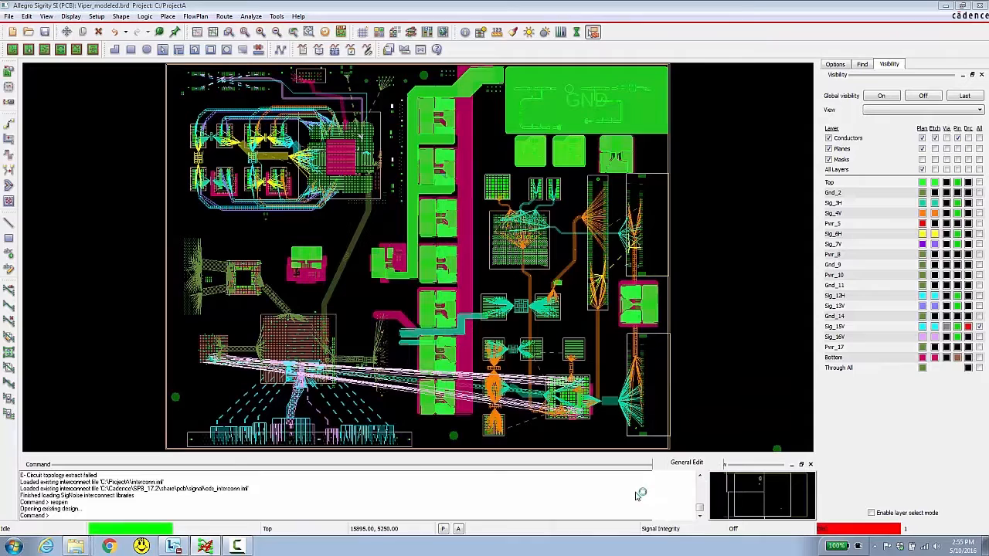
right_click(393, 379)
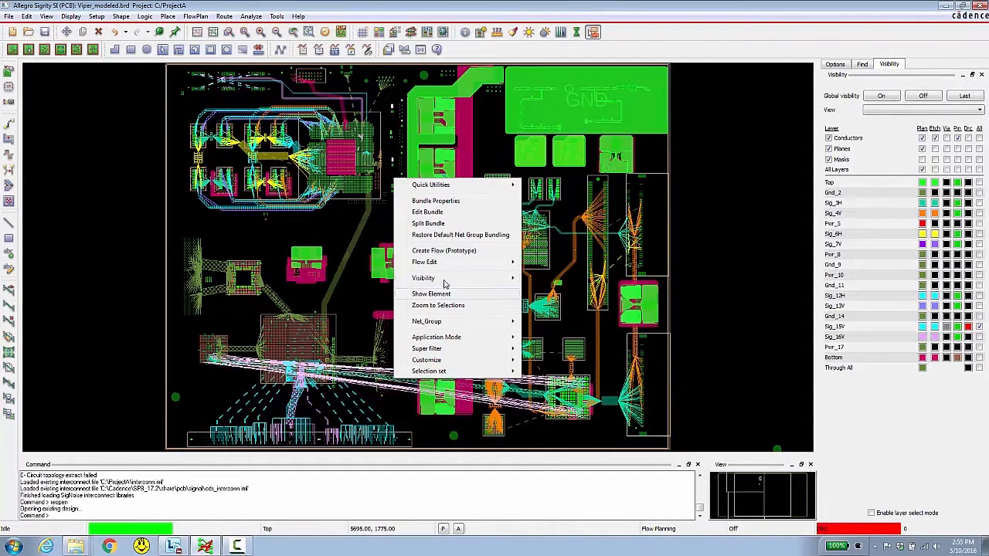
mouse_move(445, 279)
click(551, 316)
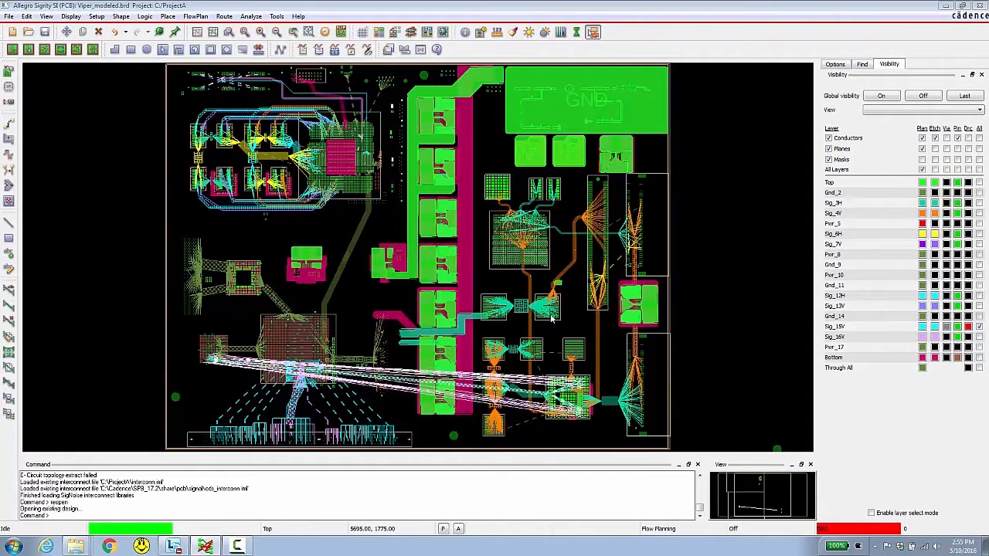
Create a prototype flow for the long bundle from the lower-right component, along the board's lower edge and above the large lower-left component, to the small far-left component.
right_click(394, 379)
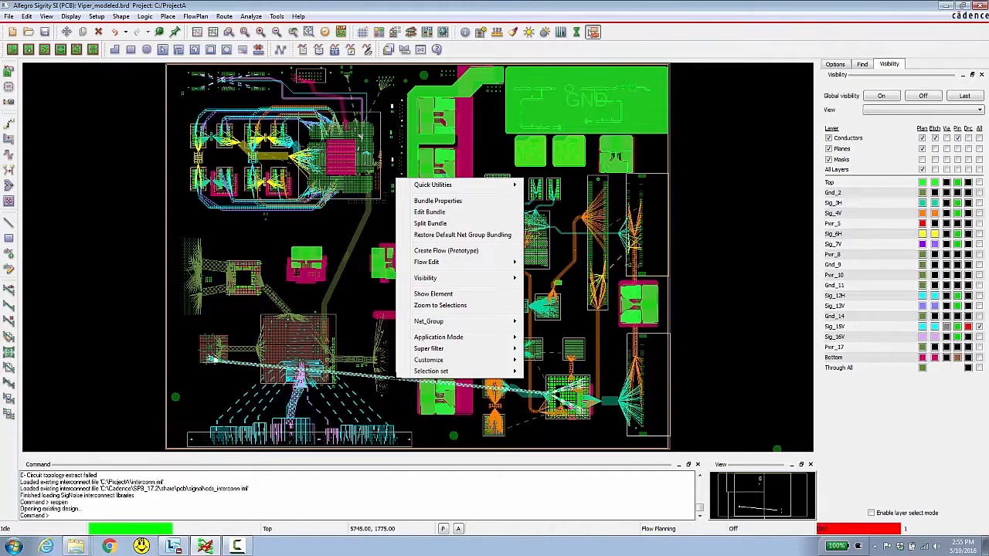
click(436, 252)
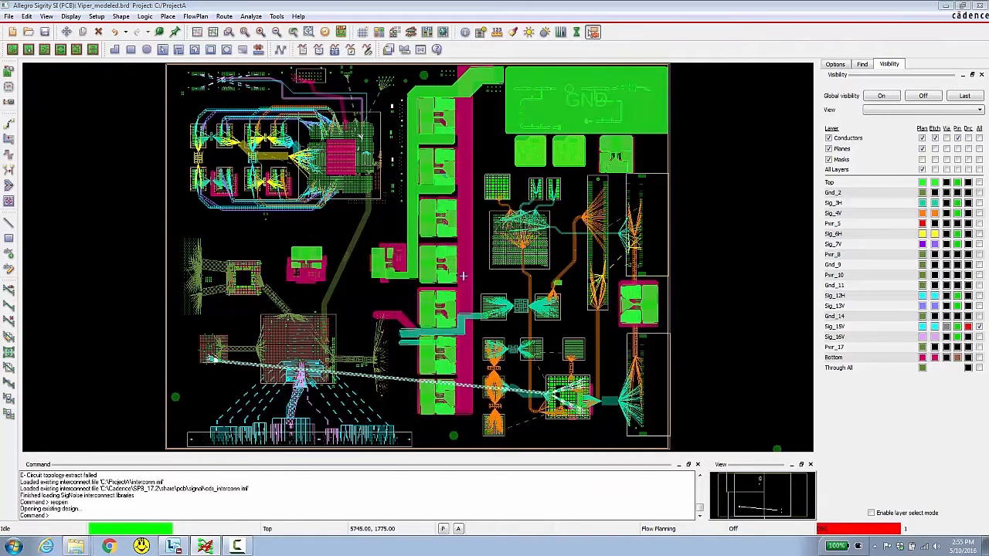
click(573, 407)
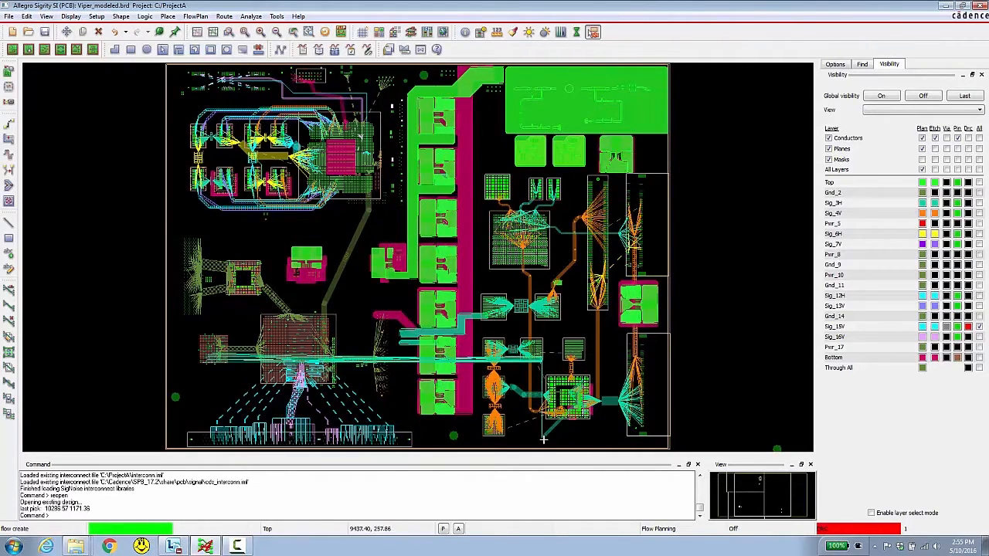
click(544, 439)
click(470, 440)
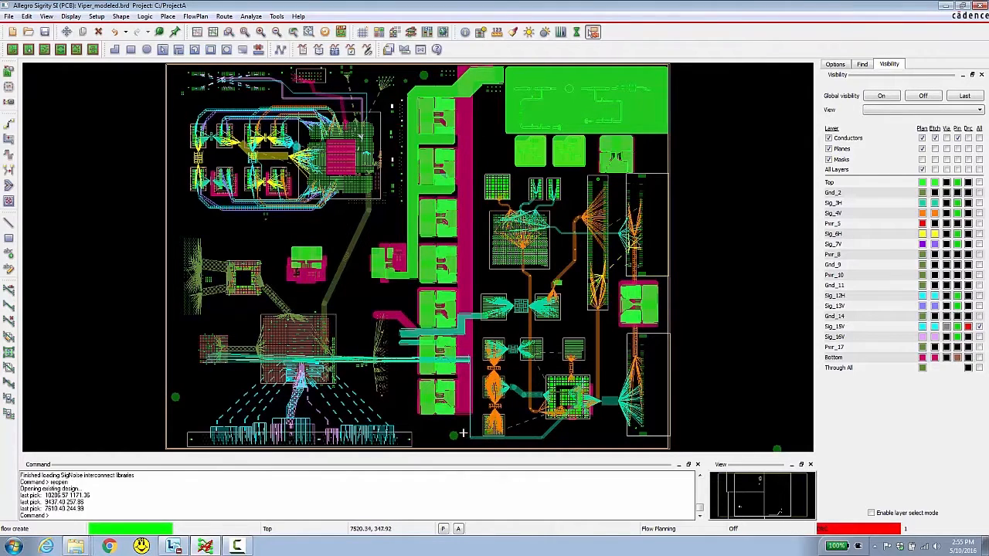
click(461, 428)
click(422, 430)
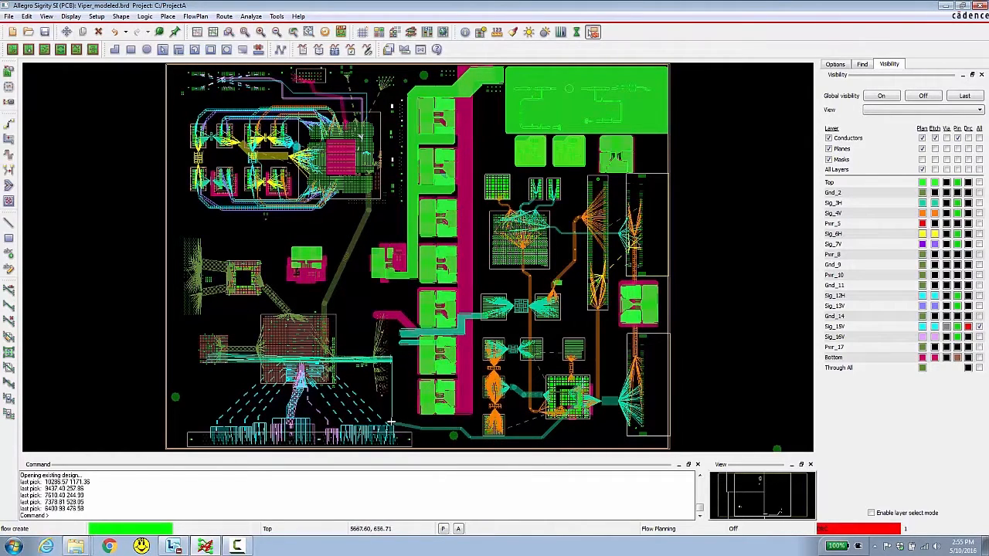
click(388, 415)
click(358, 413)
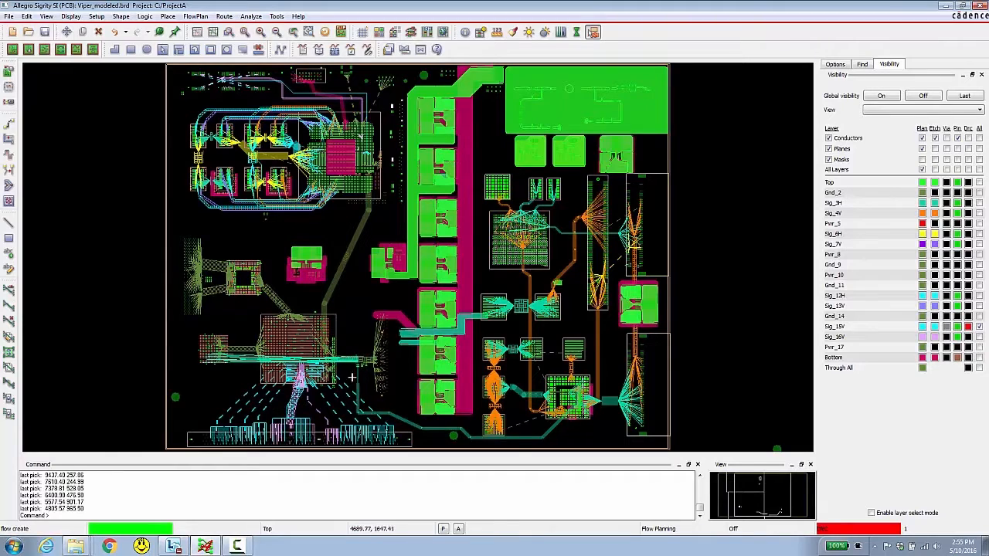
click(349, 306)
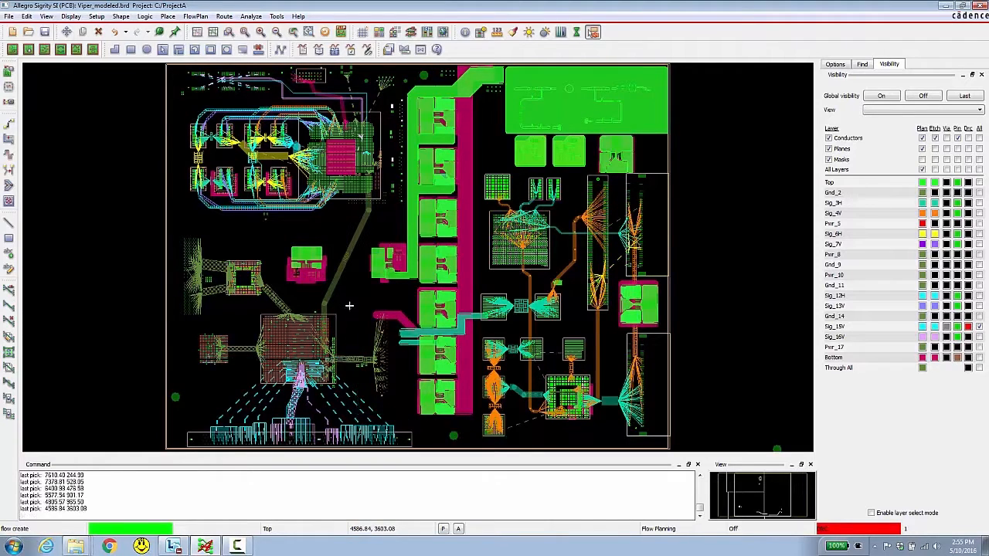
click(252, 305)
click(222, 342)
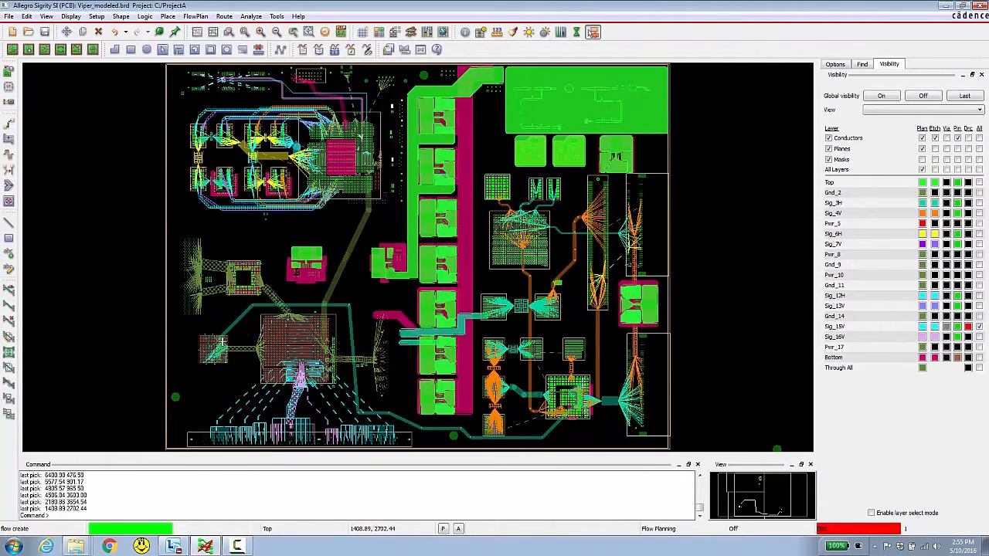
right_click(221, 342)
click(249, 349)
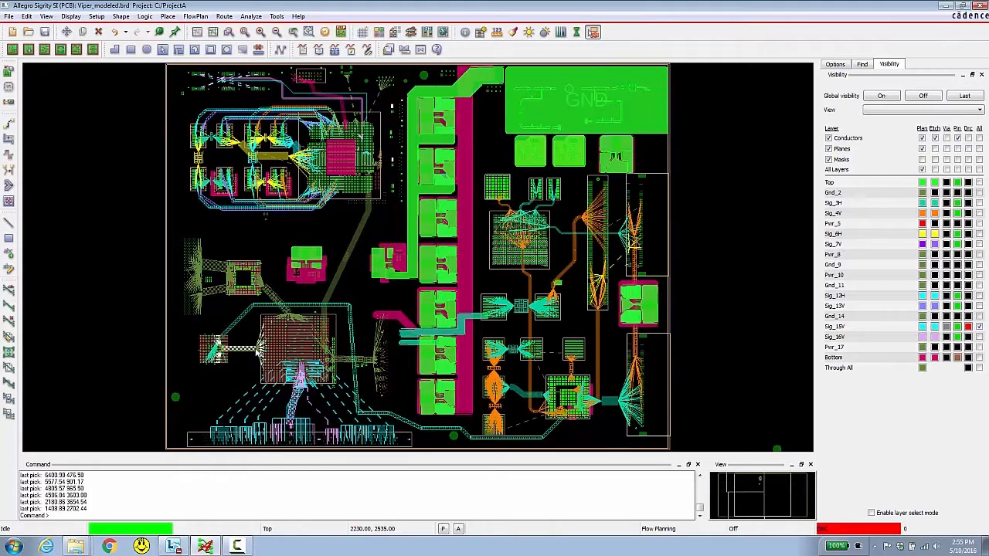
Switch to the Signal Integrity application mode and view the topology of a net in the bundle at the small far-left component.
click(663, 530)
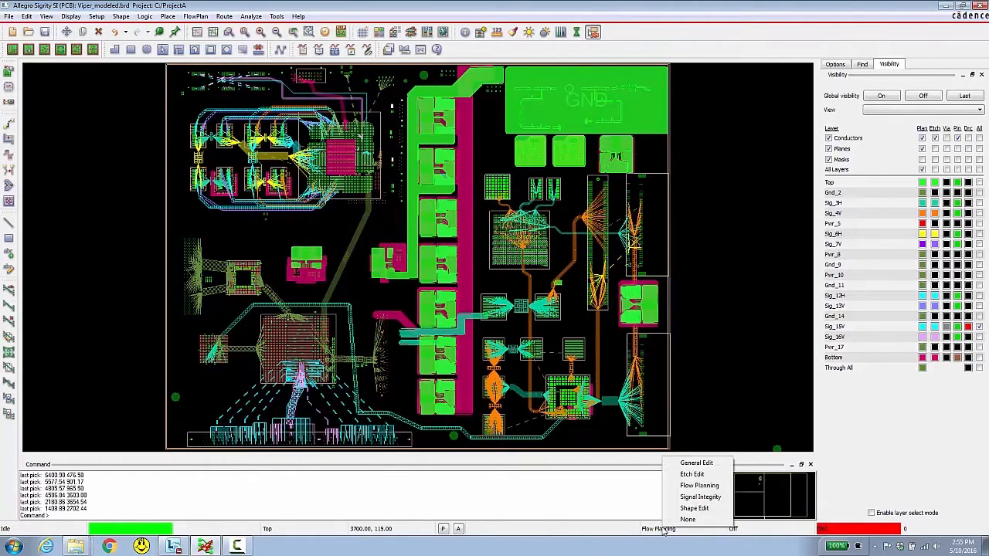
click(699, 497)
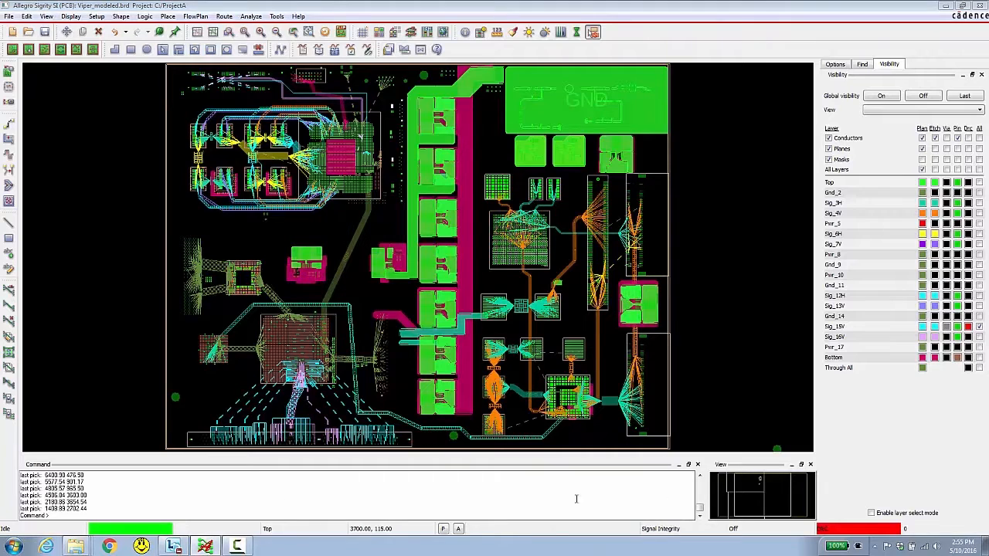
right_click(208, 357)
mouse_move(235, 441)
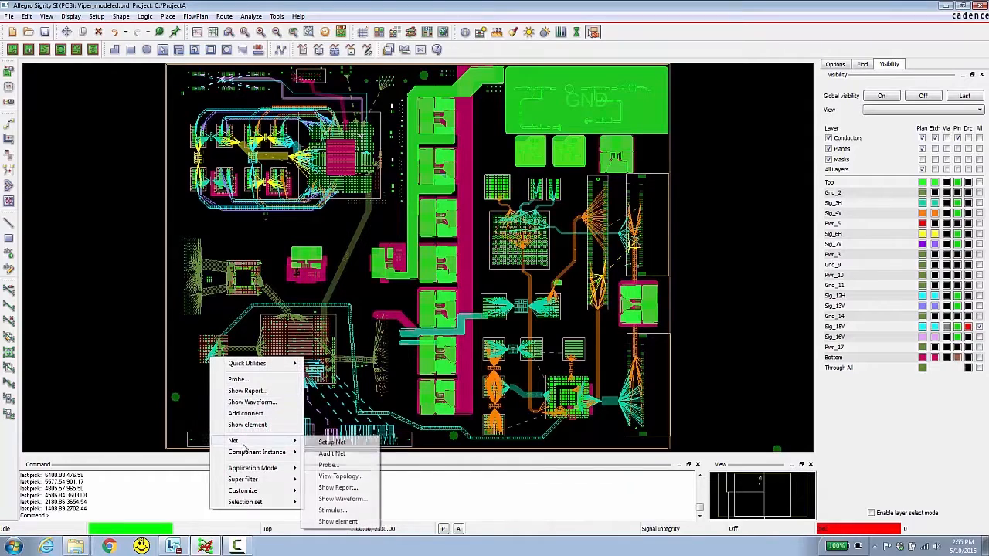
click(341, 477)
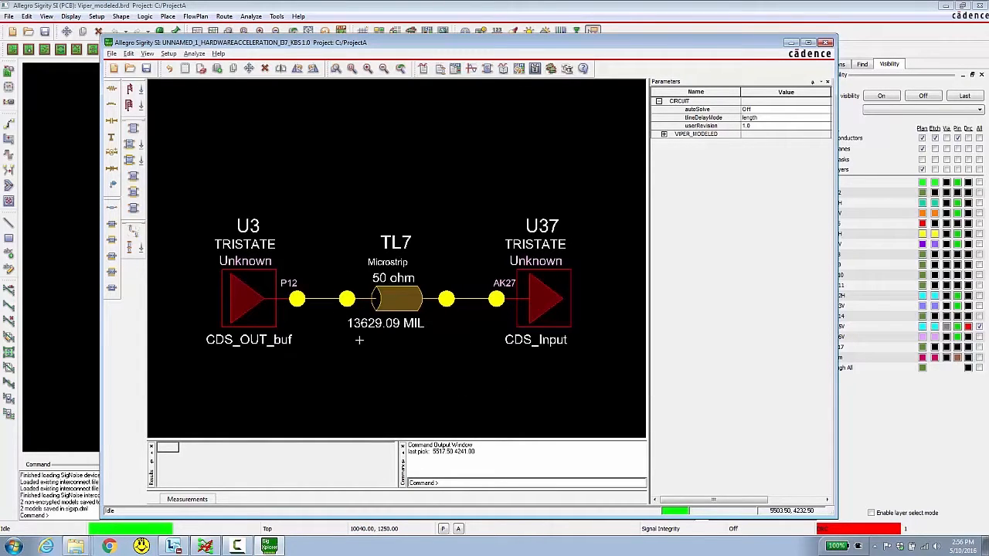
Set the stimulus state of driver U3 to Pulse in the extracted topology.
click(246, 244)
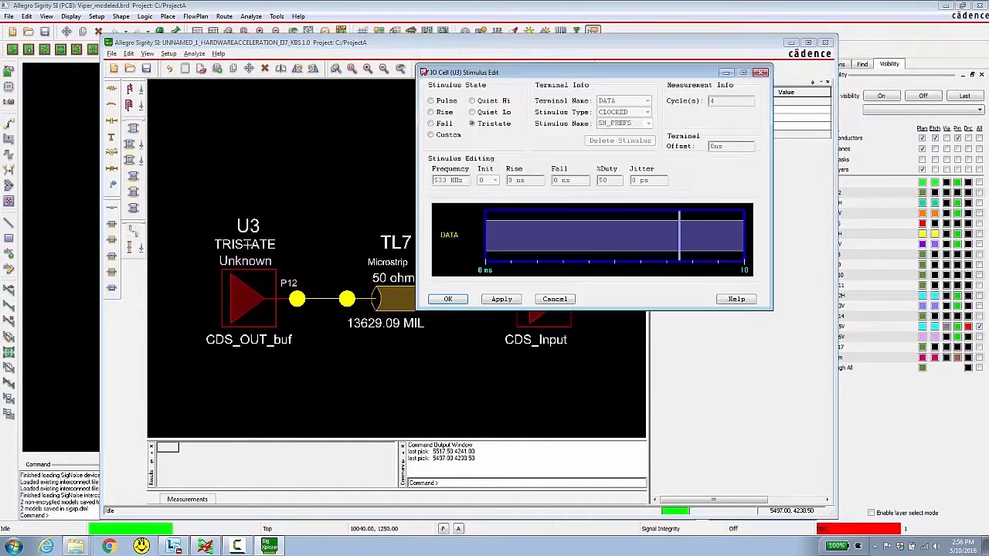
click(431, 103)
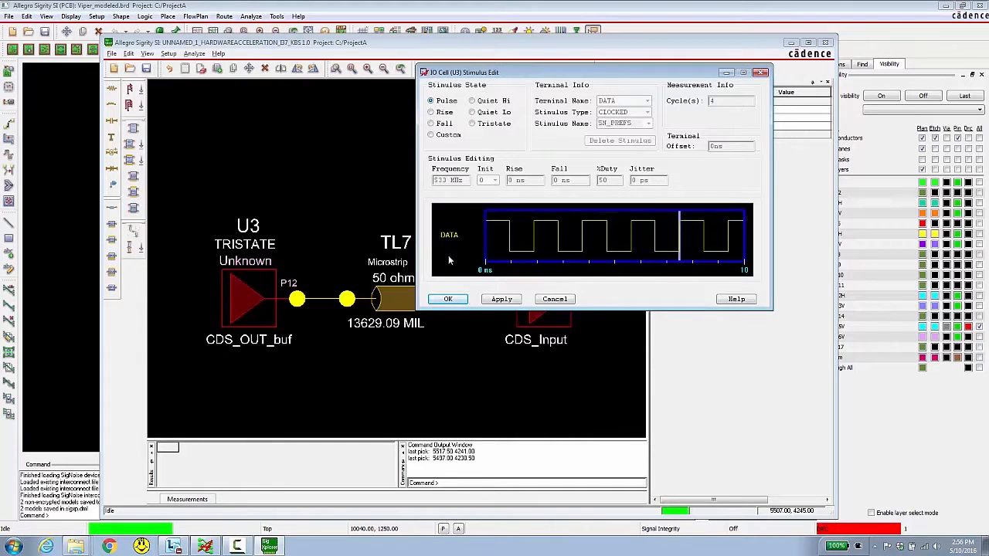
click(448, 299)
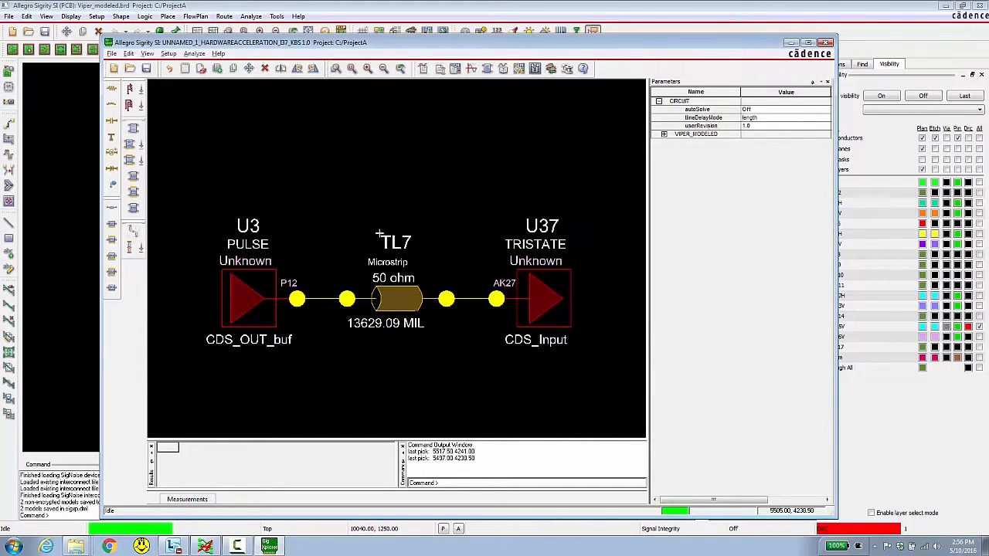
Simulate the topology, hide the Tx U3 curve and highlight the waveform at receiver U37.
click(473, 70)
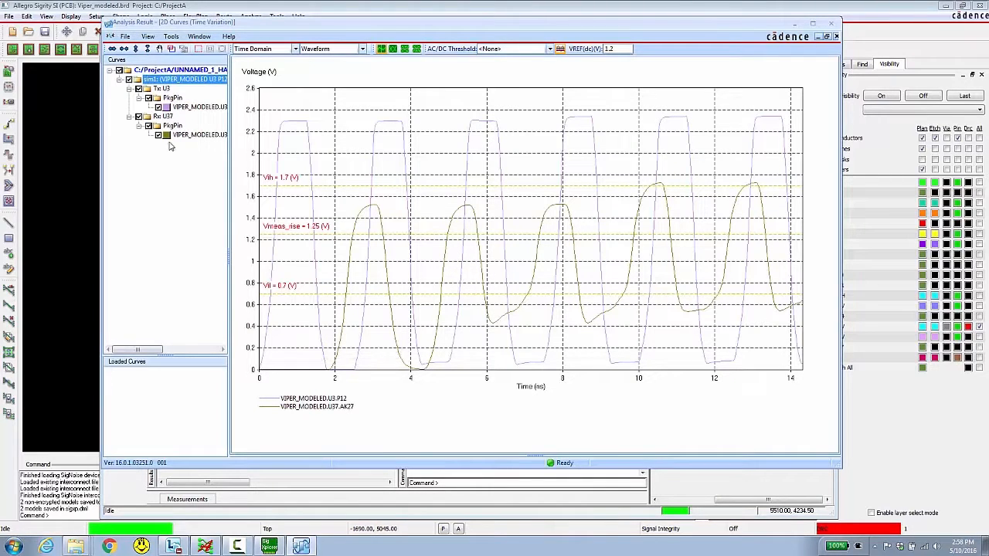
click(139, 89)
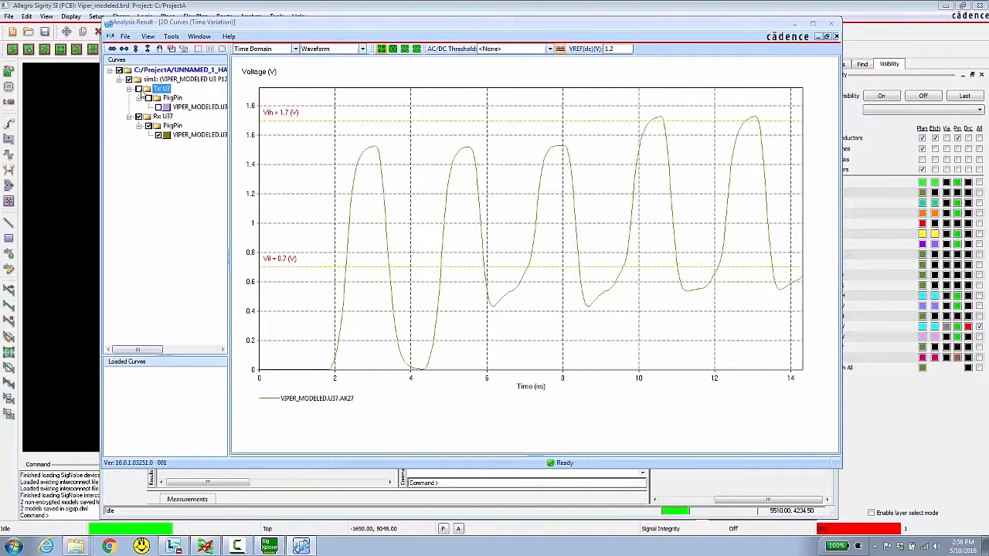
click(187, 136)
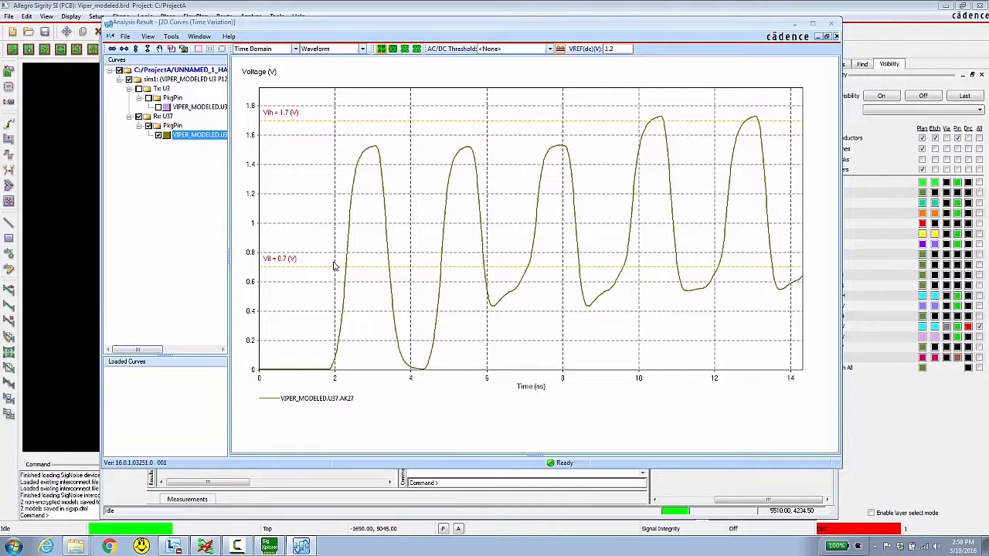